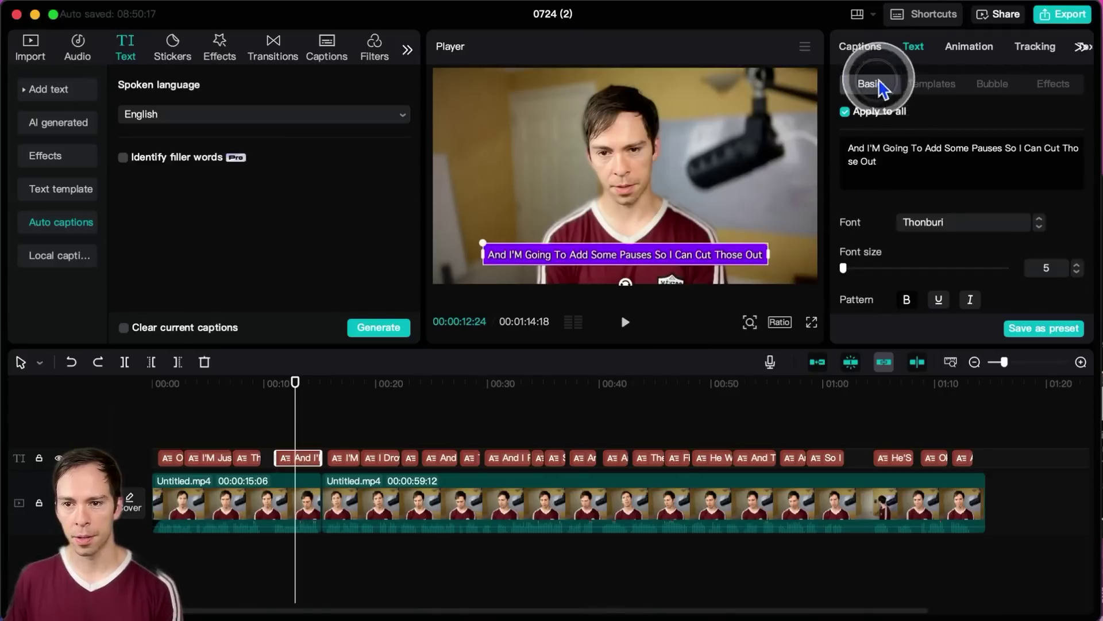
Show the numbered caption list, preview caption 3, and jump to caption 4 about adding pauses.
left_click_drag(884, 163, 850, 149)
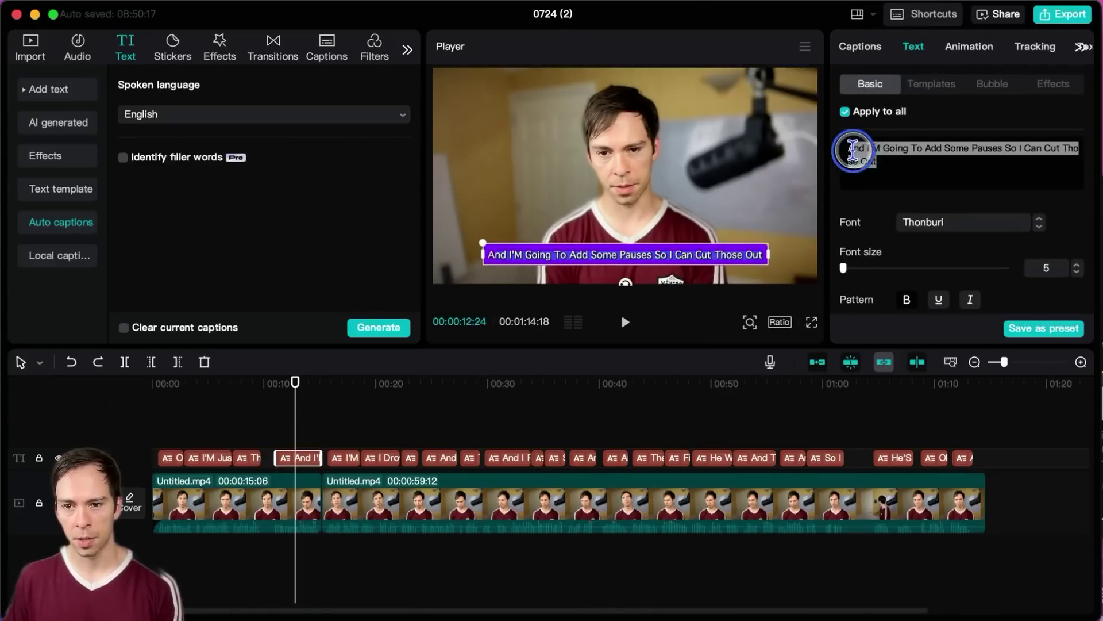
left_click(881, 164)
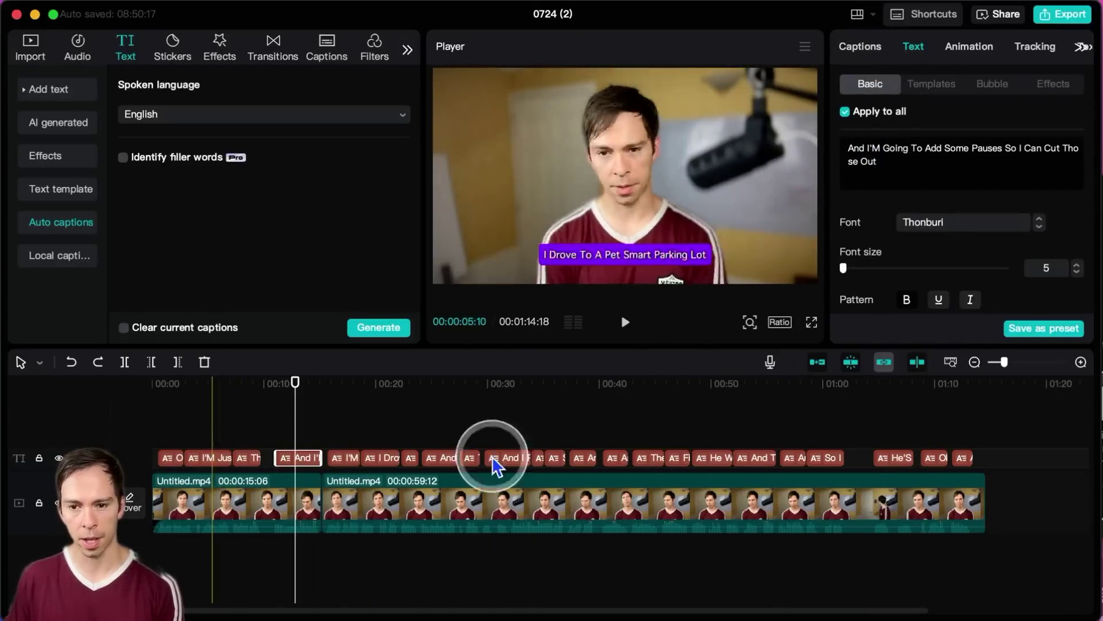
left_click(861, 46)
mouse_move(940, 240)
left_click(933, 263)
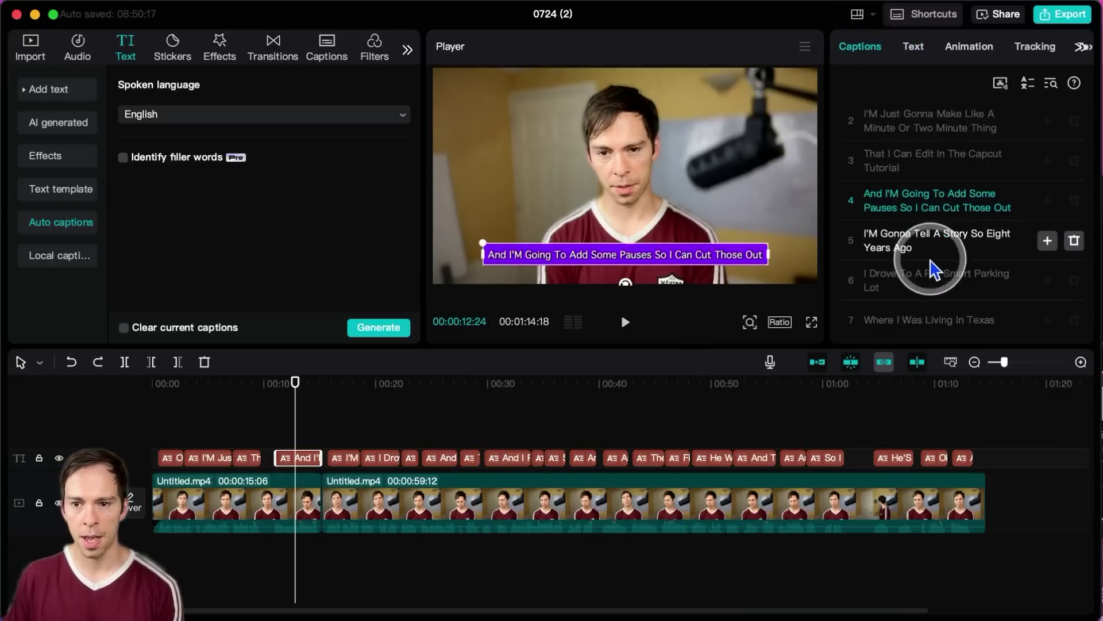
left_click(902, 198)
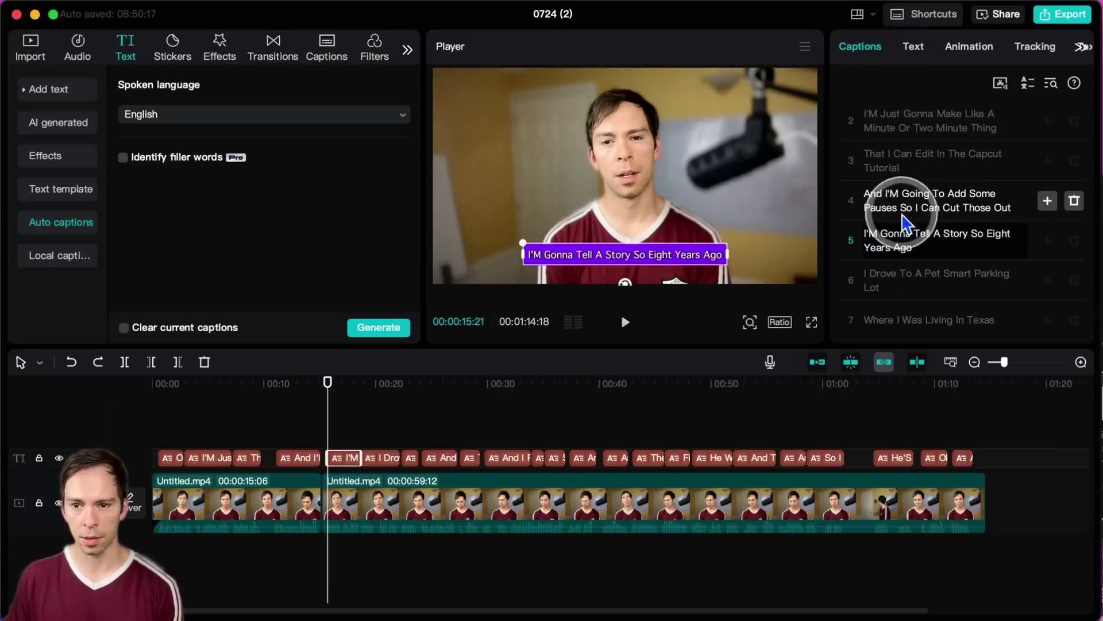
left_click(906, 166)
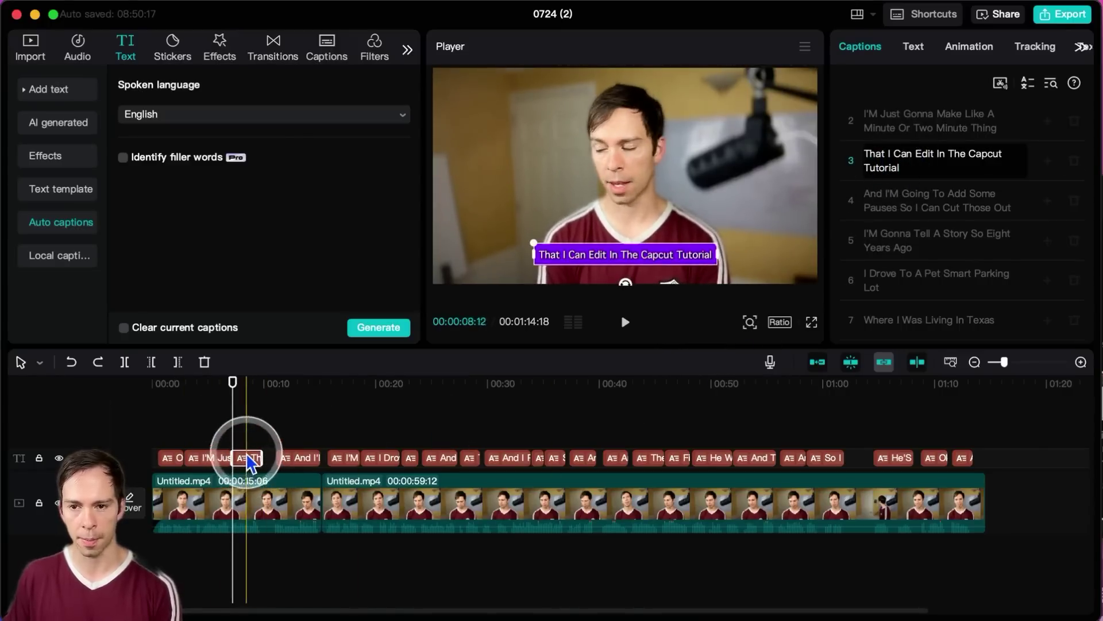
left_click(914, 214)
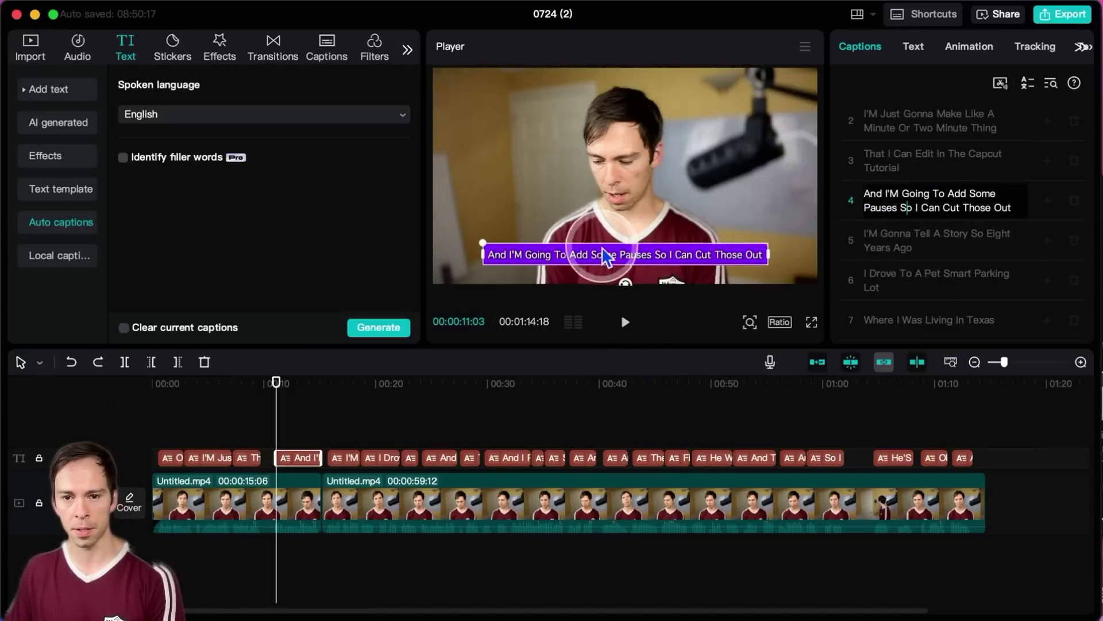
mouse_move(940, 200)
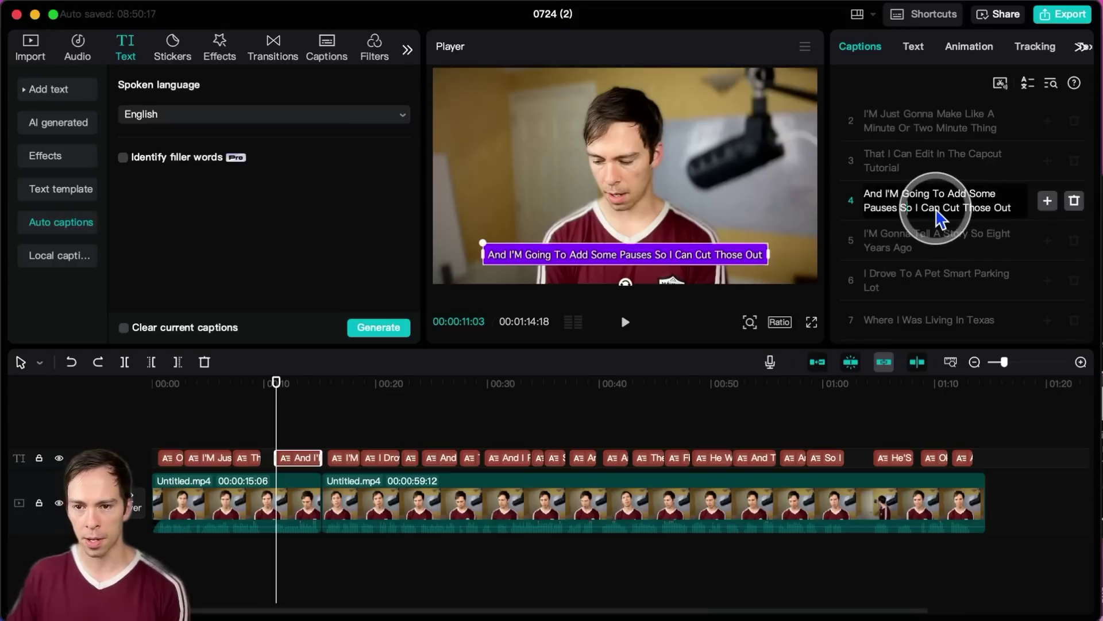
Add a caption after caption 4, and cut 'Pauses So I Can Cut Those Out' from caption 4.
left_click(1048, 202)
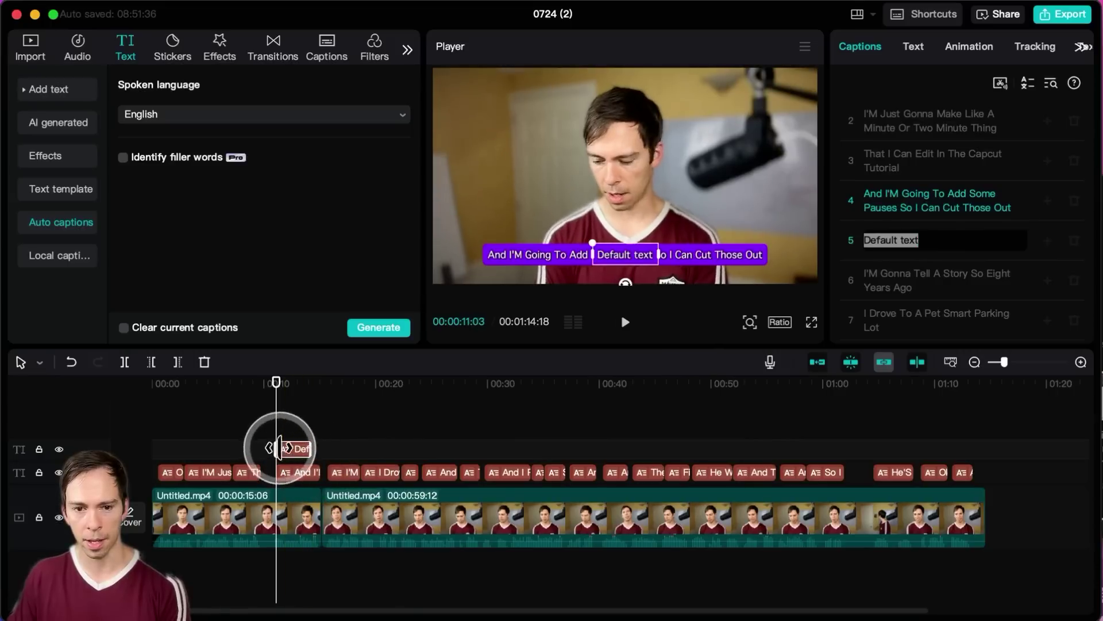
double_click(909, 209)
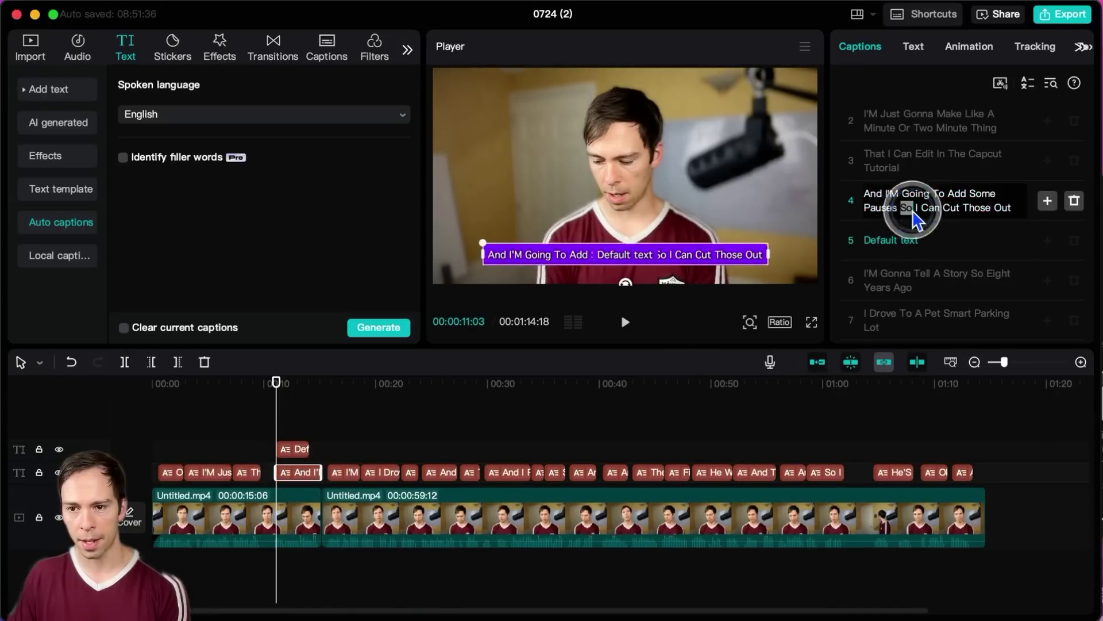
left_click_drag(1005, 212, 866, 212)
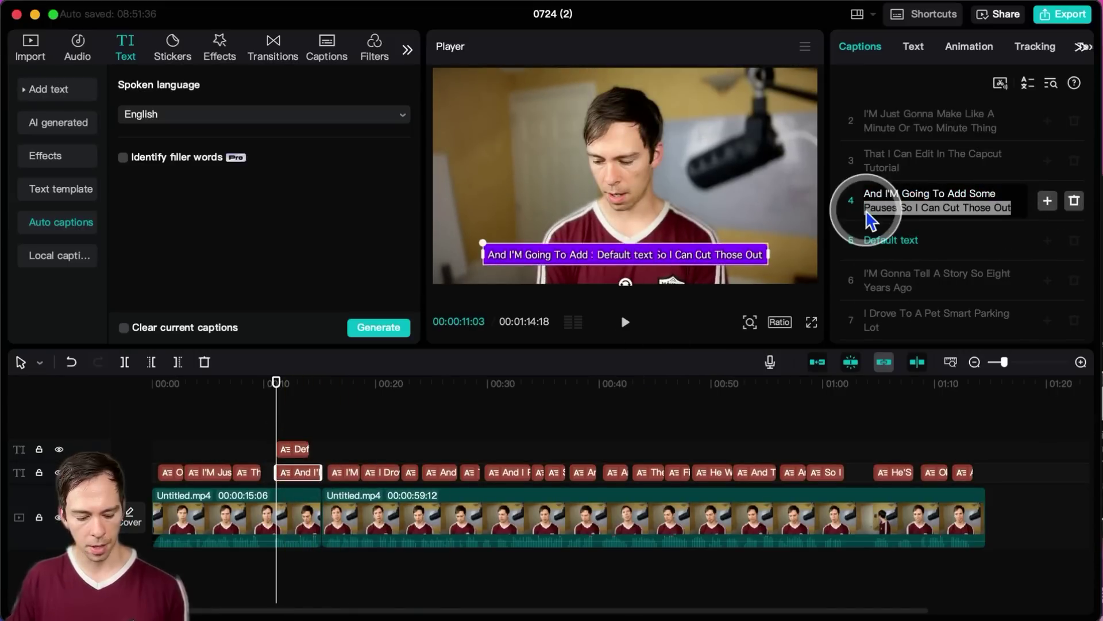
key("BackSpace")
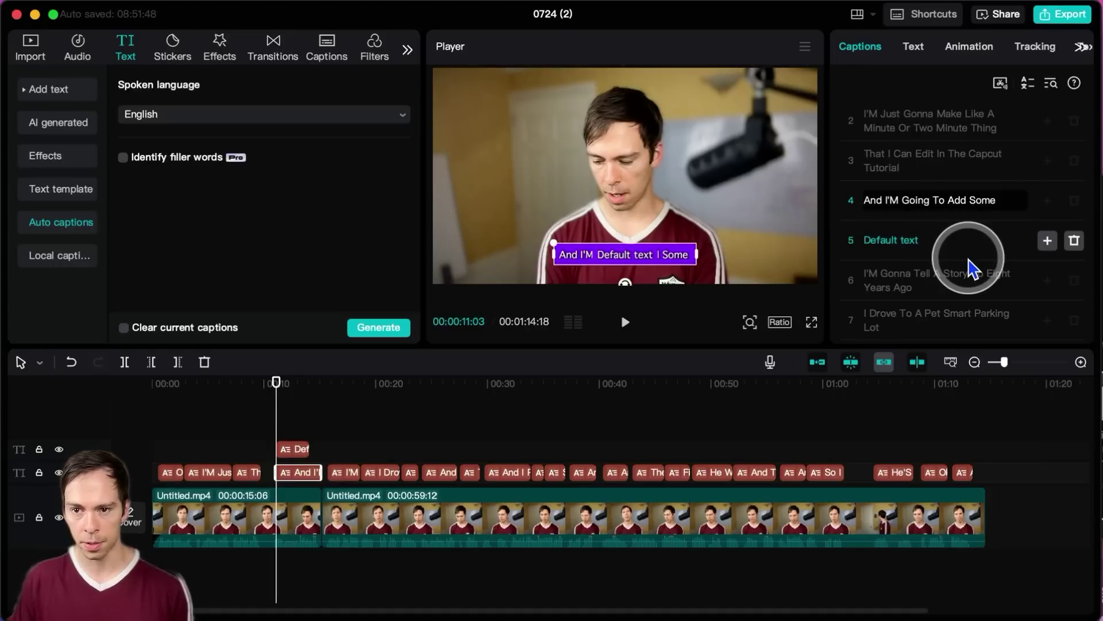
left_click(894, 244)
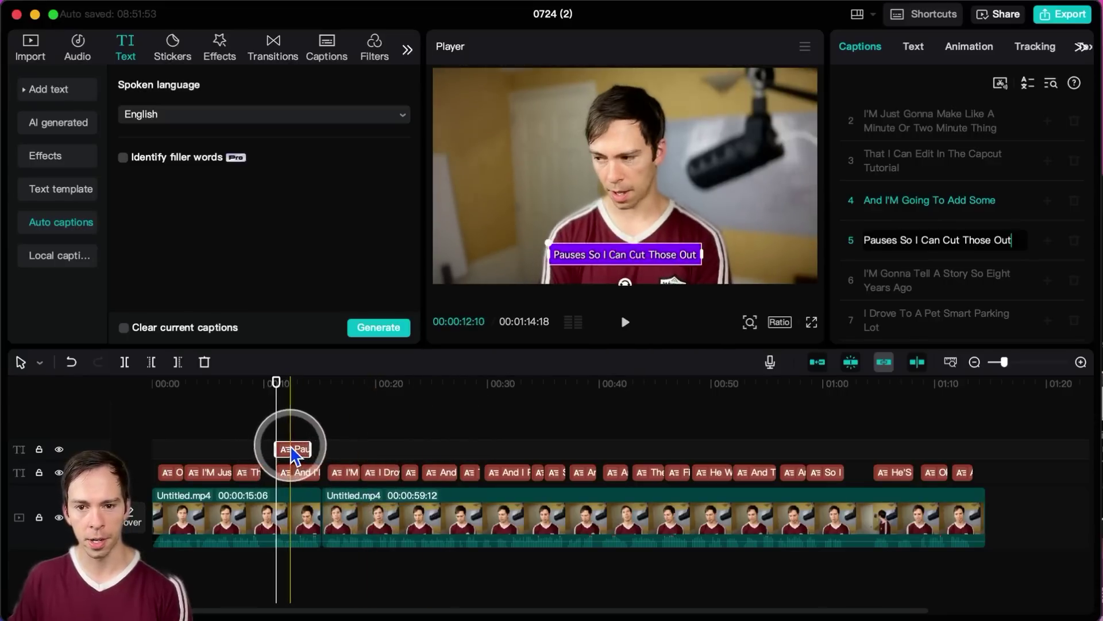
Move the new Pauses caption later in time, to the playhead on the upper track.
mouse_move(272, 457)
left_mouse_down()
mouse_move(303, 453)
mouse_move(293, 446)
left_mouse_up()
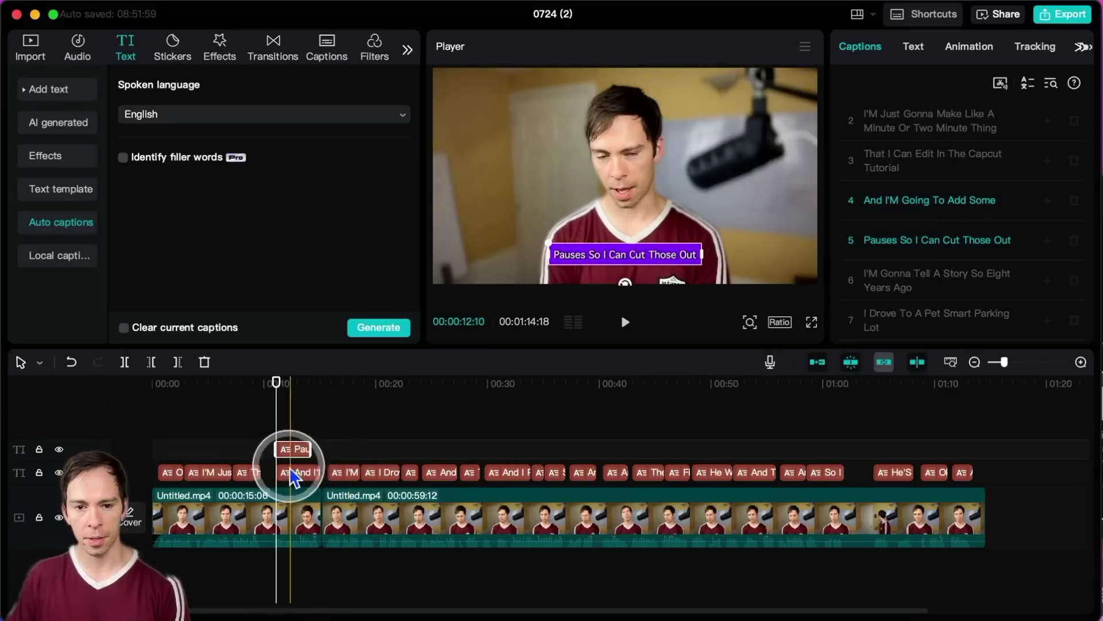
left_click(288, 413)
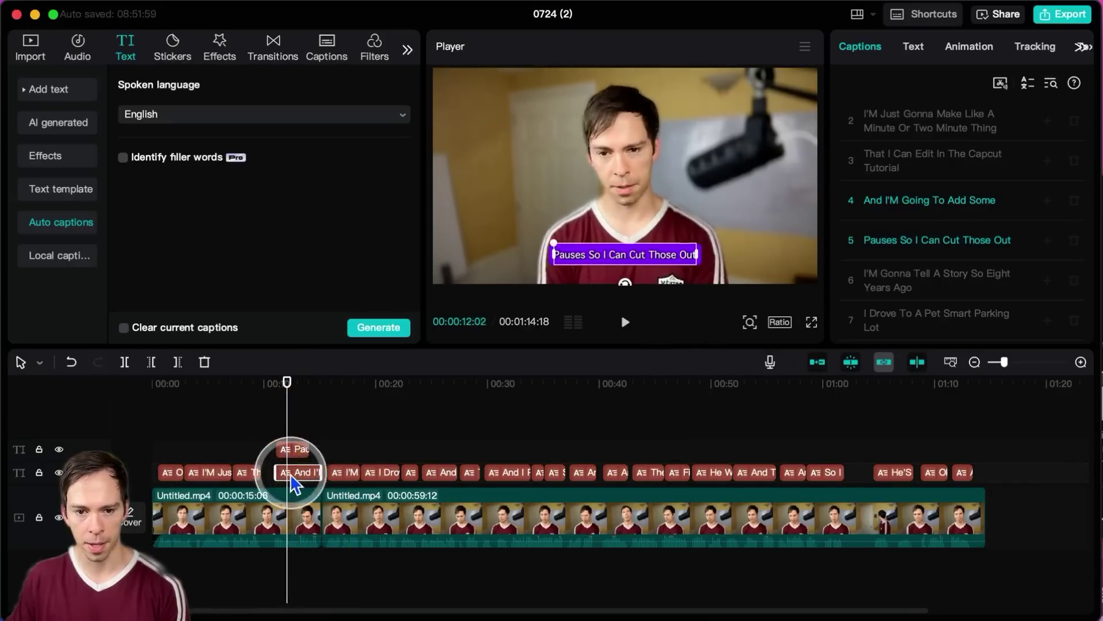
left_click_drag(291, 485, 294, 451)
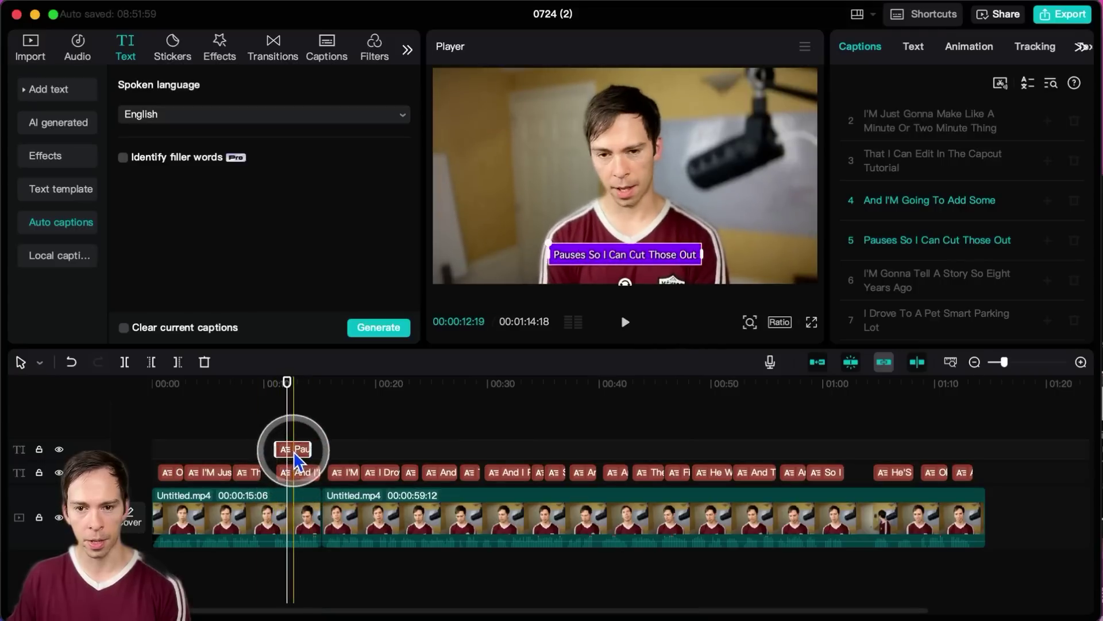
left_click(558, 259)
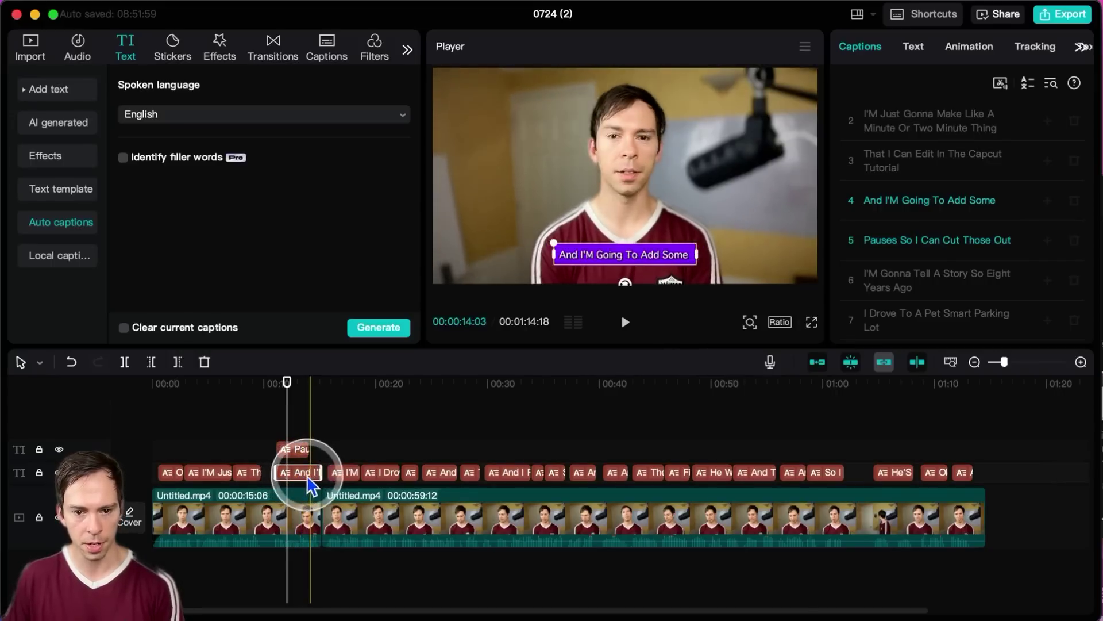
Shorten 'And I'M Going To Add Some' and fit the Pauses caption into the gap after it.
left_click_drag(317, 472, 297, 474)
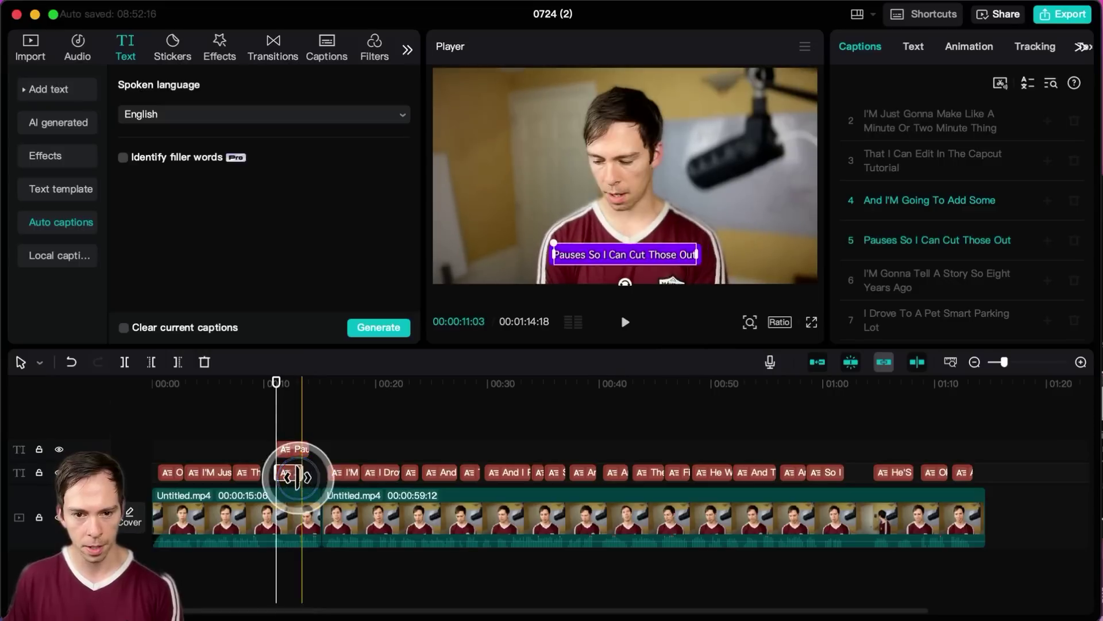
left_click(290, 452)
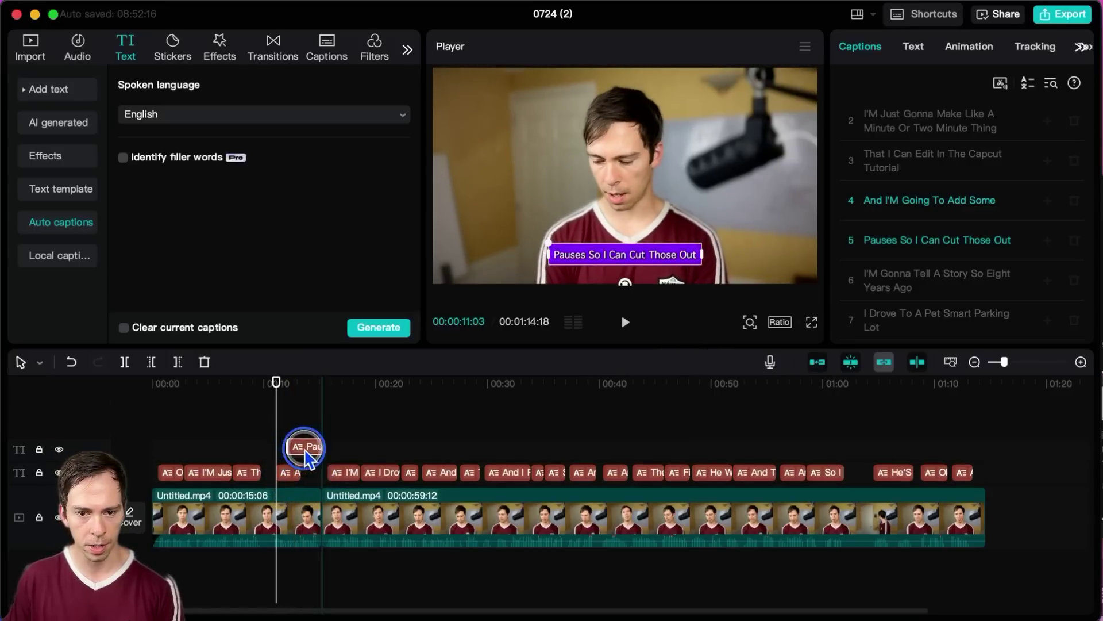
left_click_drag(320, 475, 318, 451)
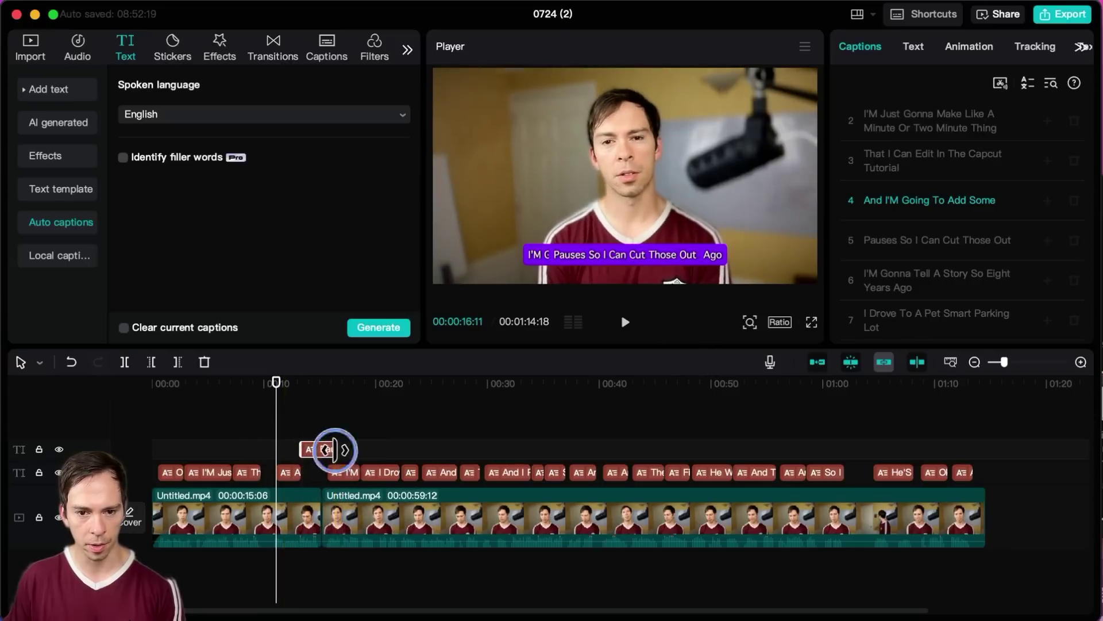
left_click_drag(326, 450, 345, 464)
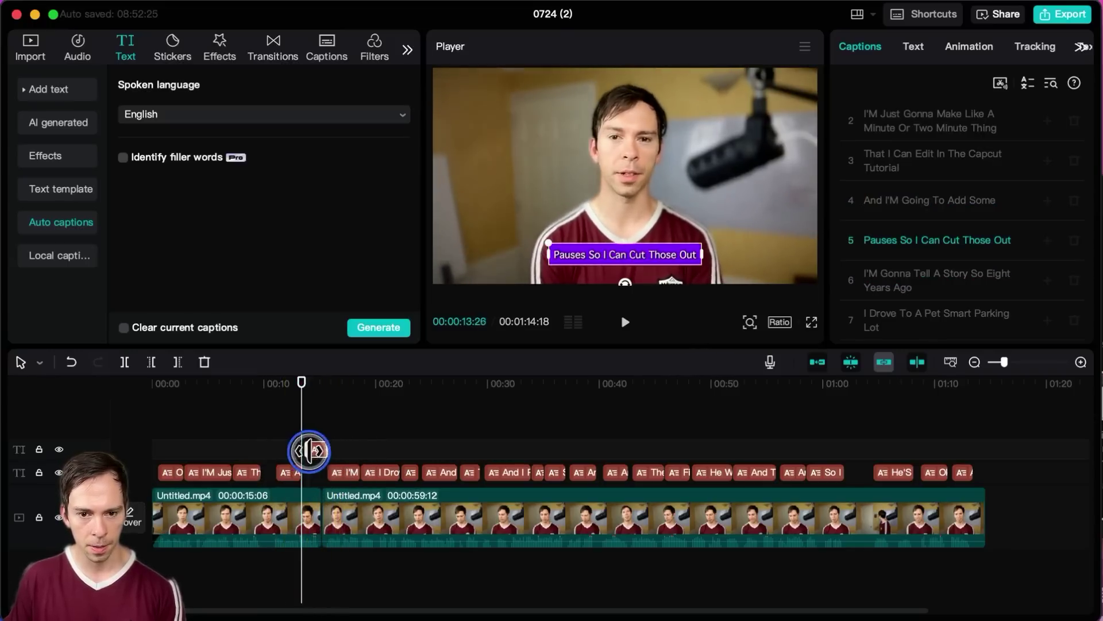
left_click_drag(315, 471, 305, 449)
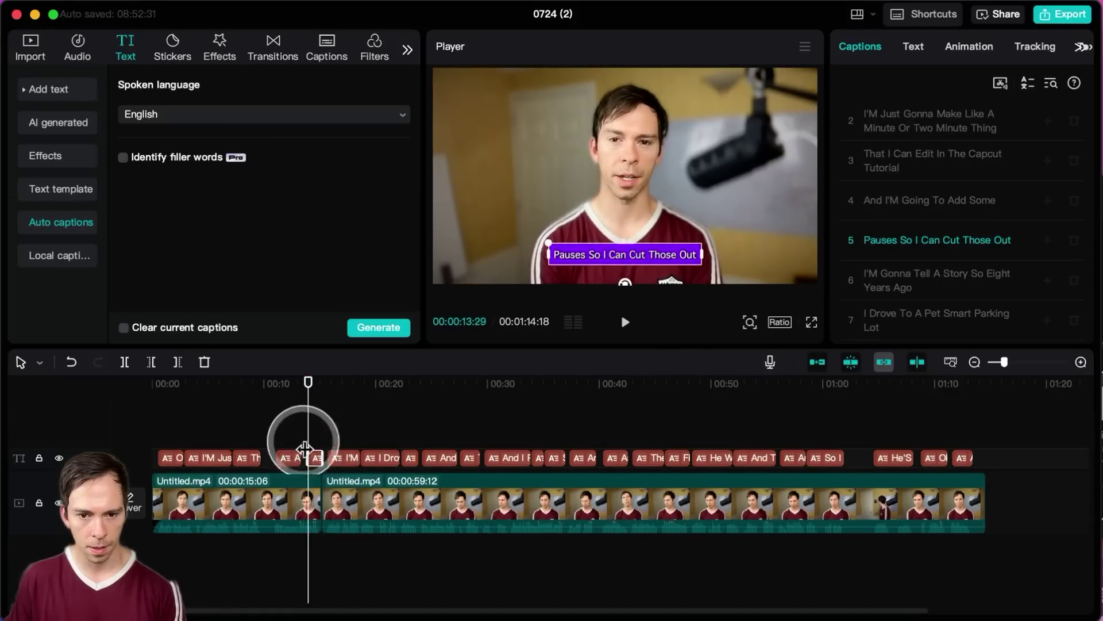
Play the video from the split point, then pause to check the new captions.
left_click(274, 412)
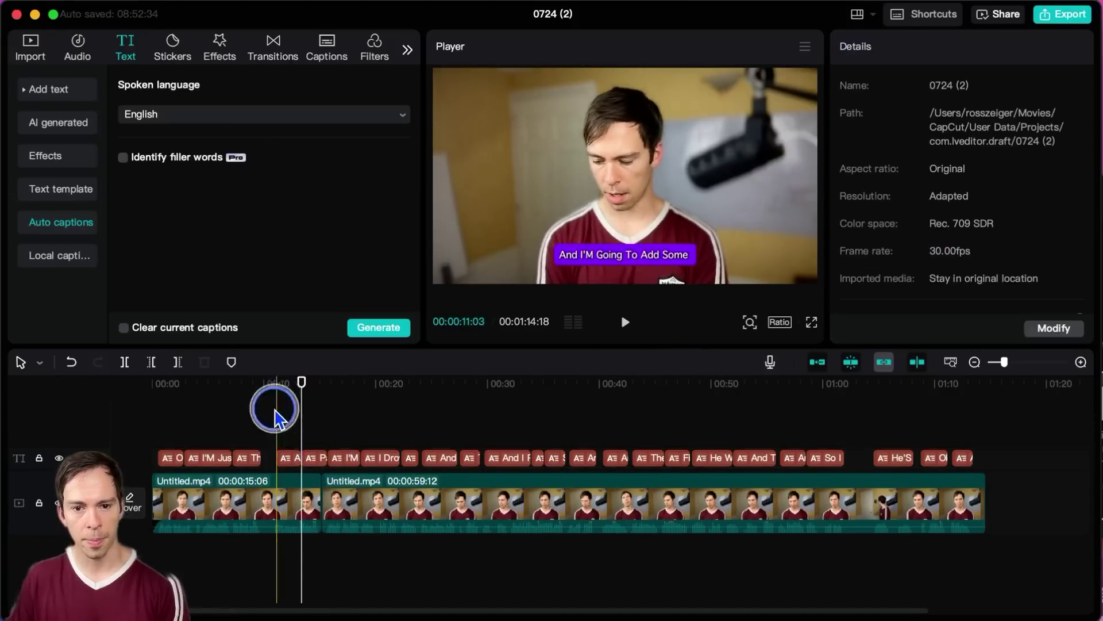
left_click(626, 328)
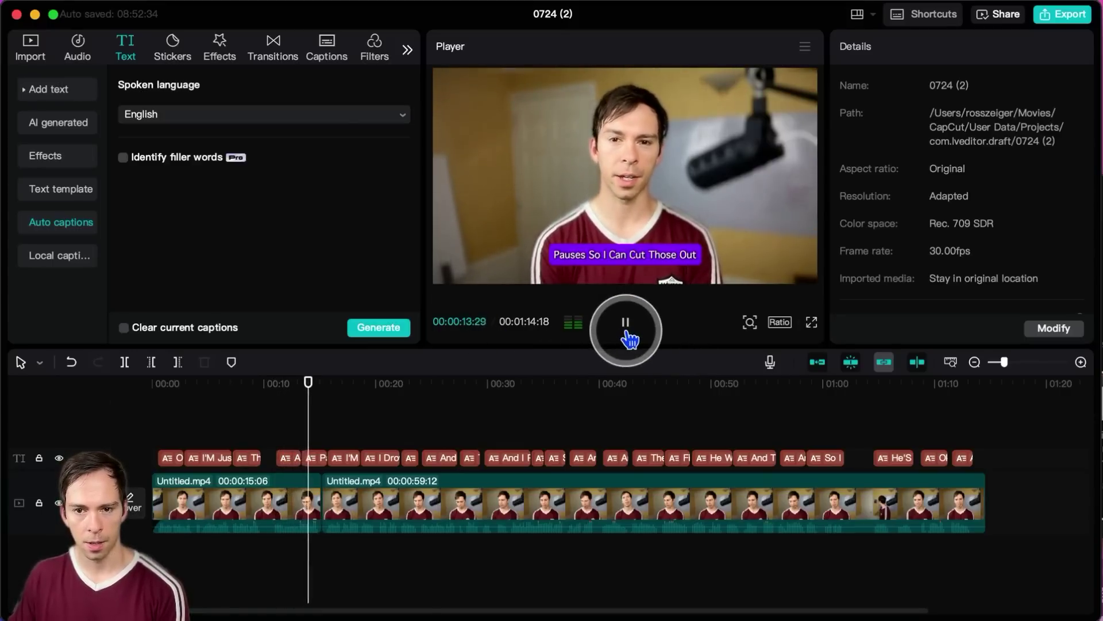
left_click(628, 332)
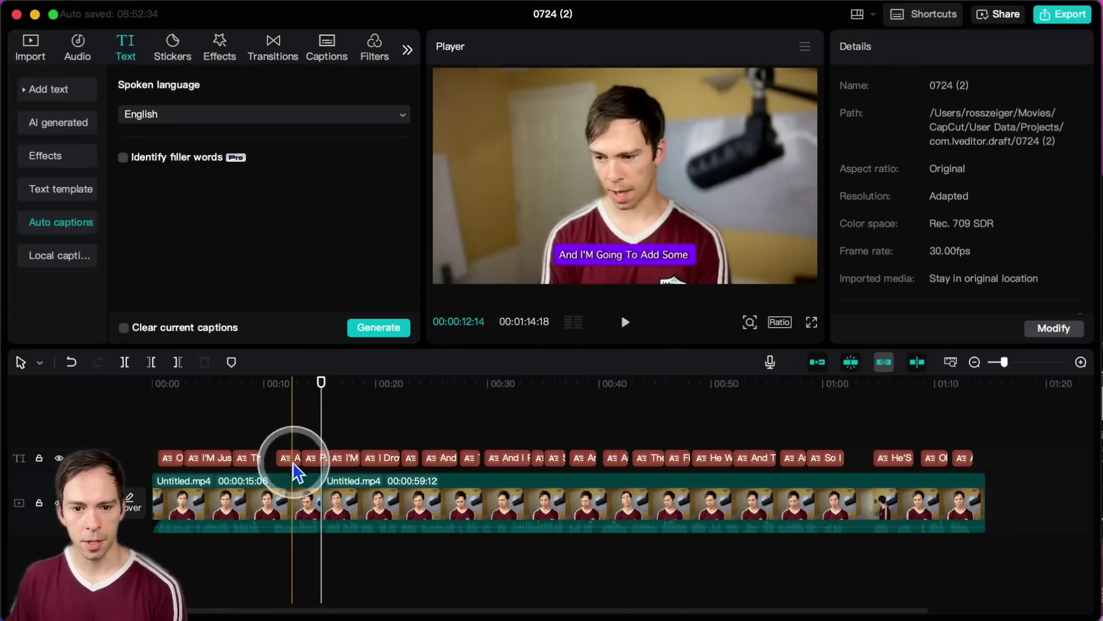
Scrub back to about 14 seconds and select the captions around the Pauses caption.
left_click(313, 457)
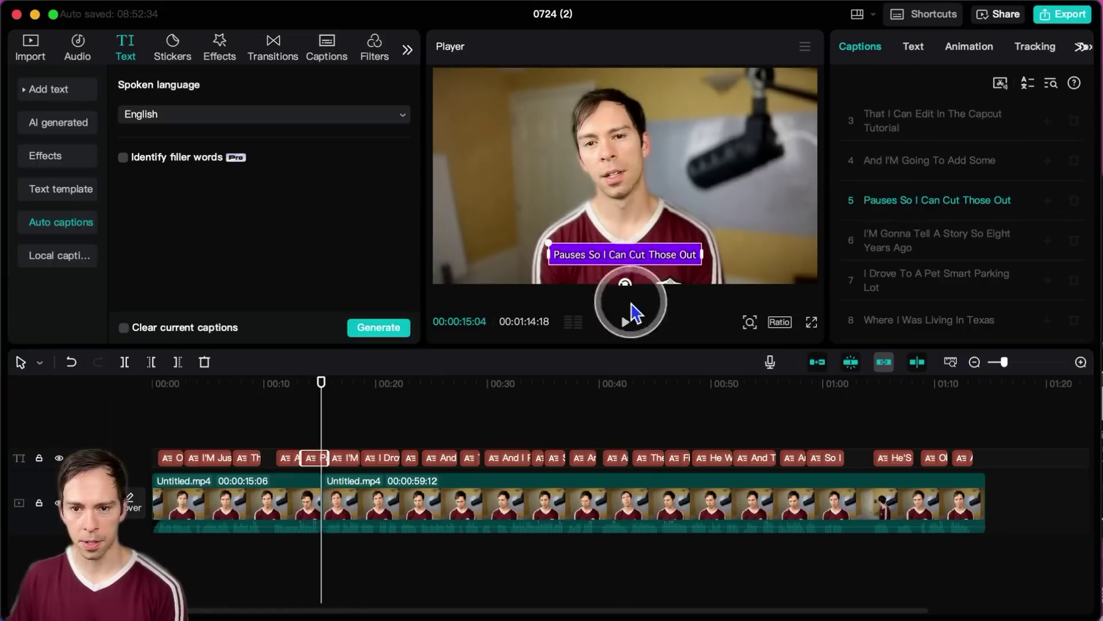
left_click(362, 432)
left_click(383, 388)
left_click_drag(383, 395, 324, 412)
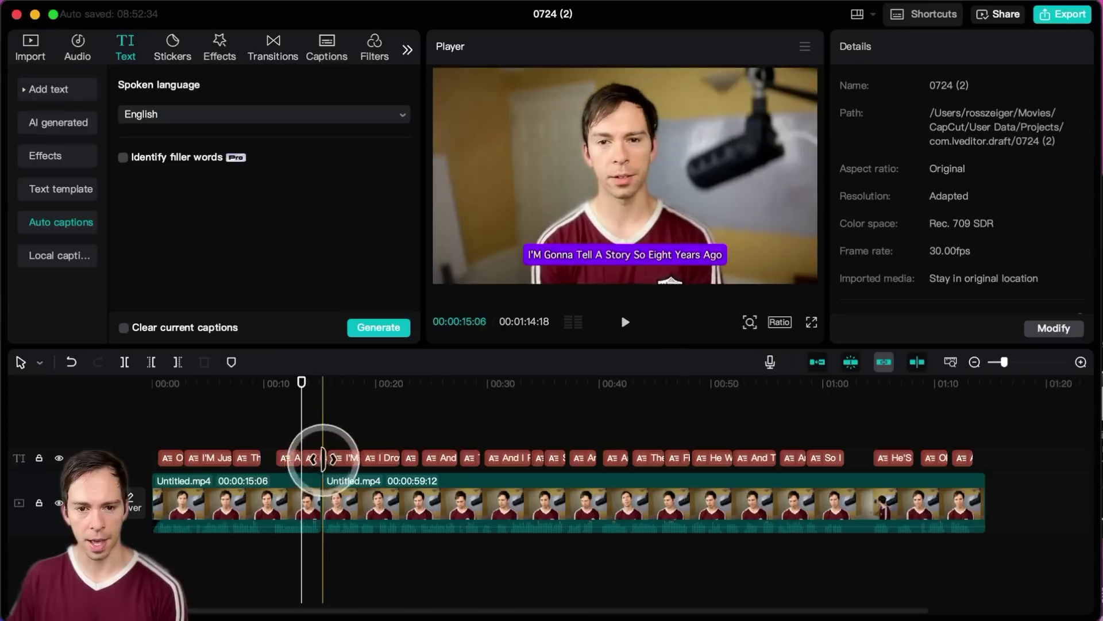
left_click(343, 457)
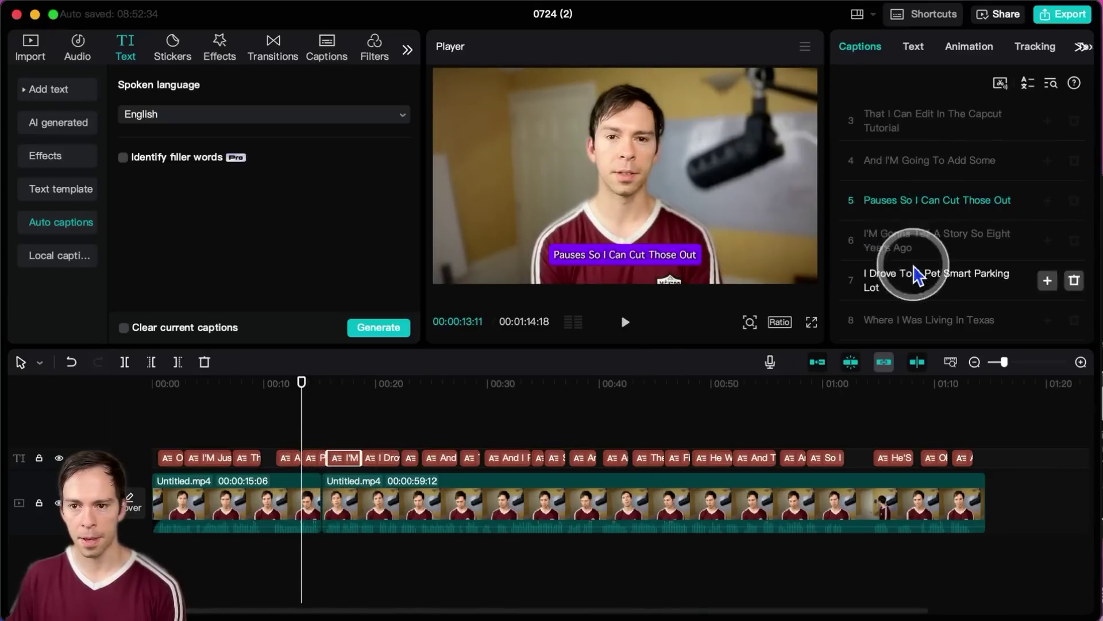